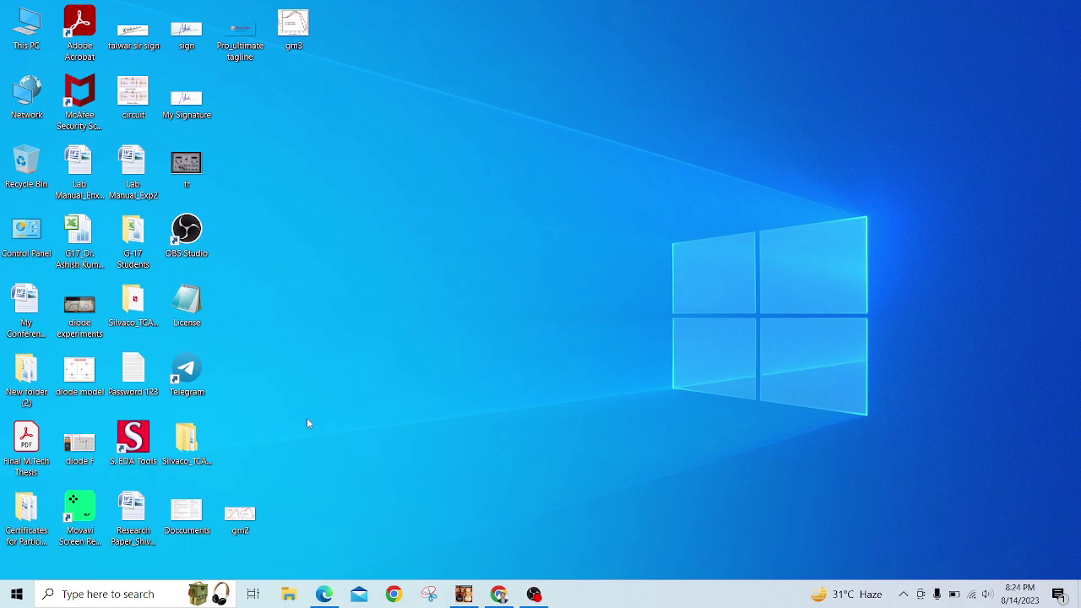
# Launch DeckBuild via the S. EDA Tools shortcut and its sedatools Shortcuts folder.
pyautogui.doubleClick(148, 448)
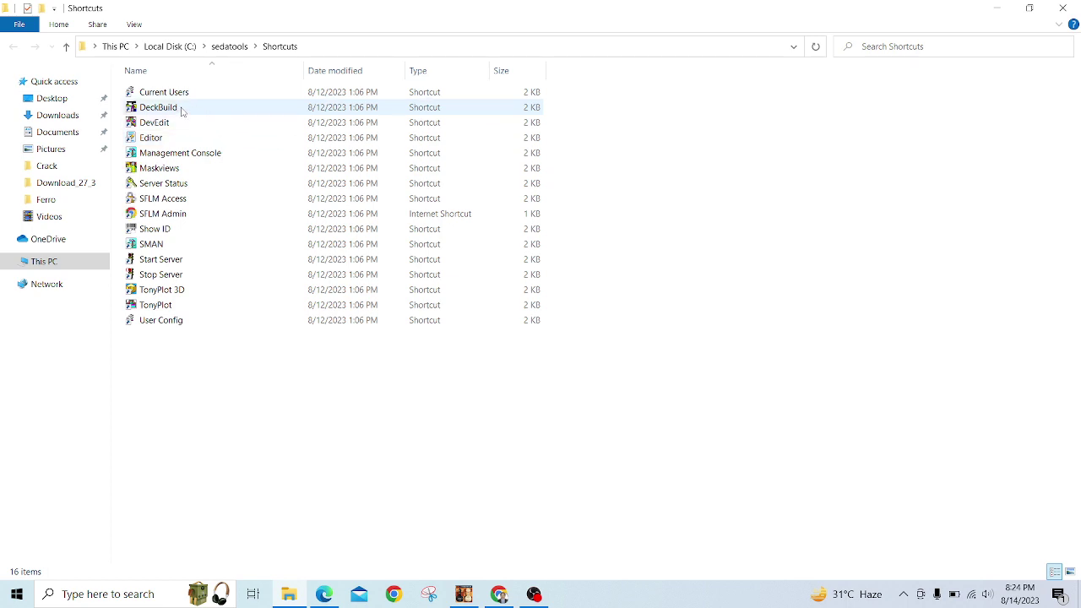
pyautogui.click(182, 110)
pyautogui.doubleClick(182, 111)
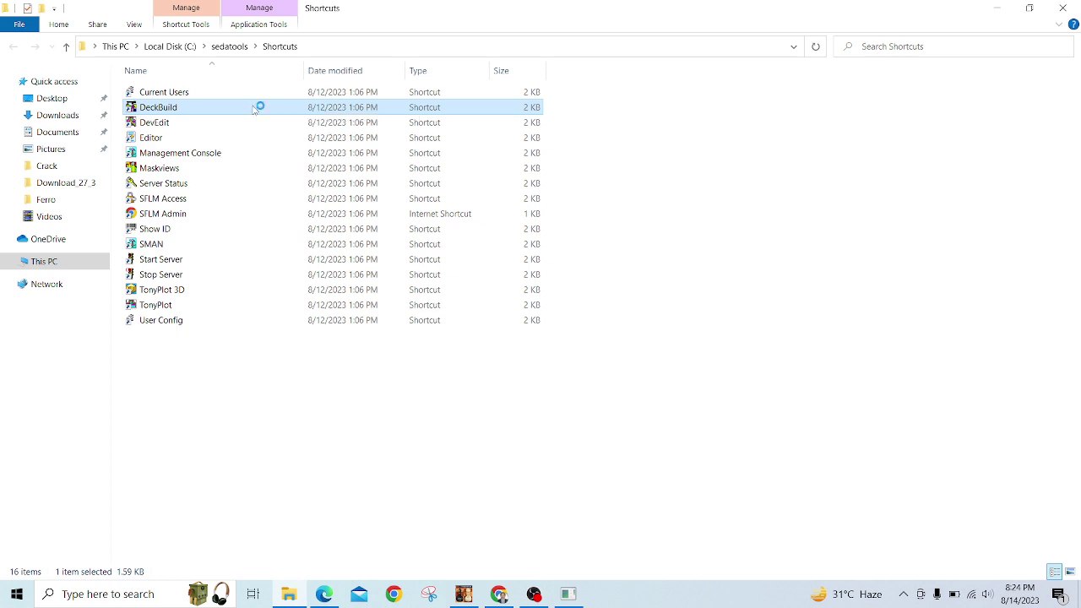
pyautogui.doubleClick(258, 107)
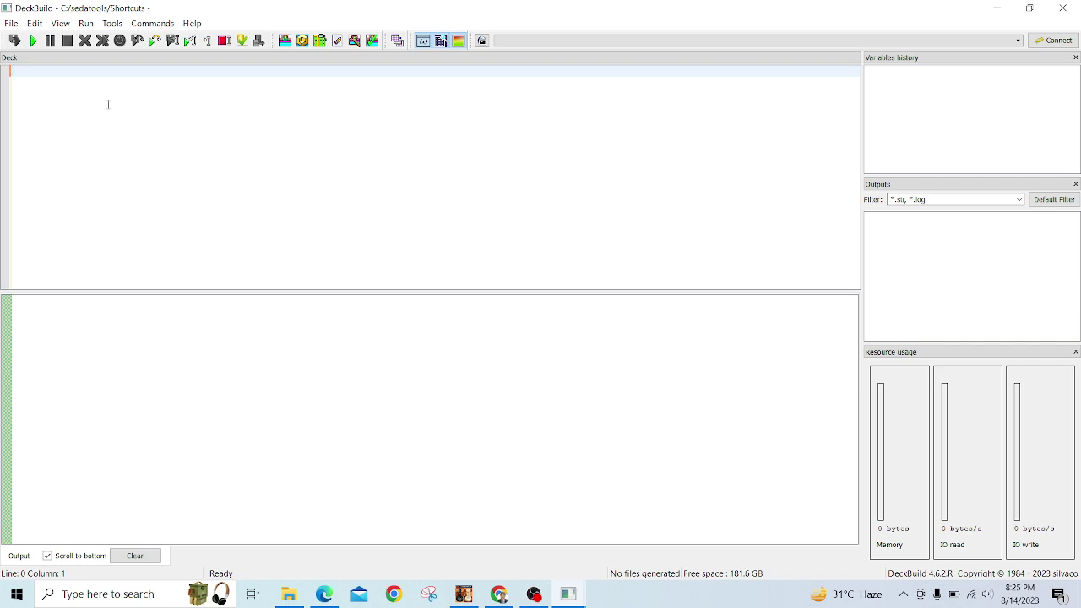
# Start opening a deck and browse through My Computer and C:\ to HP > Downloads.
pyautogui.click(14, 24)
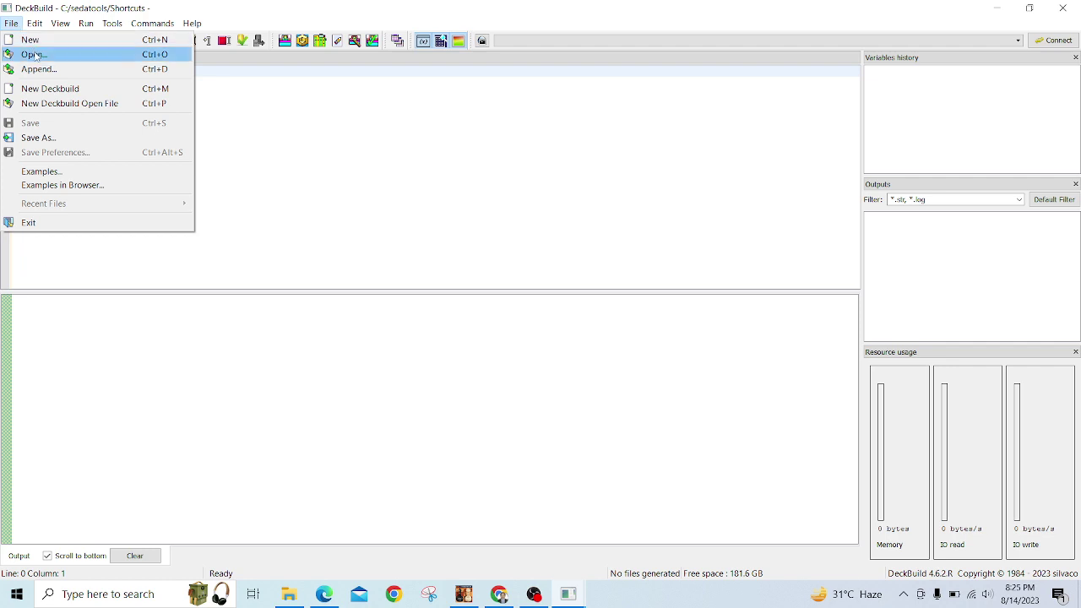
pyautogui.click(36, 55)
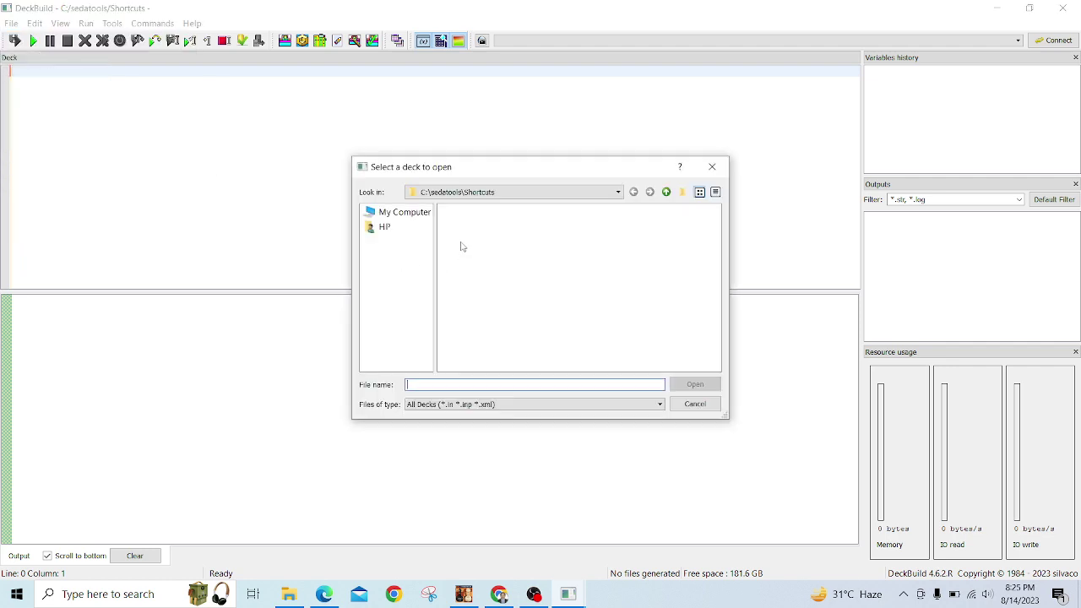
pyautogui.click(619, 192)
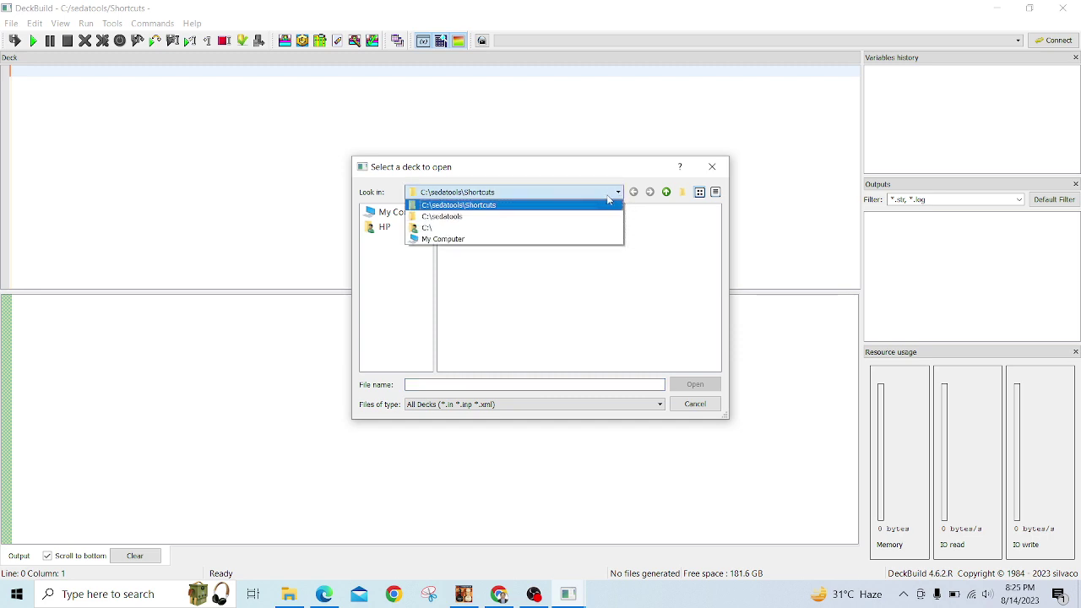
pyautogui.click(441, 239)
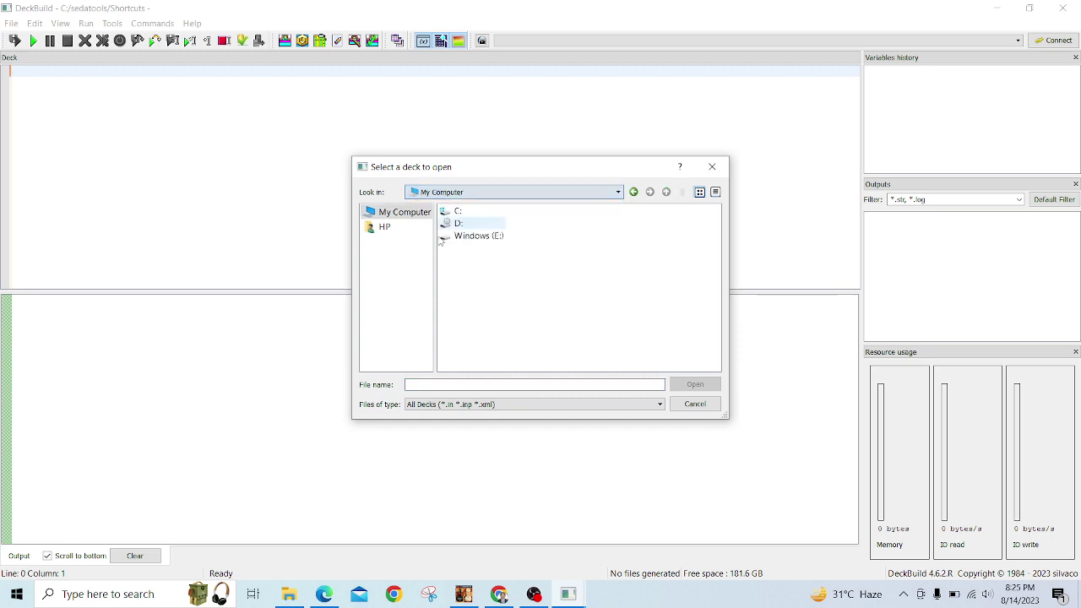
pyautogui.doubleClick(457, 211)
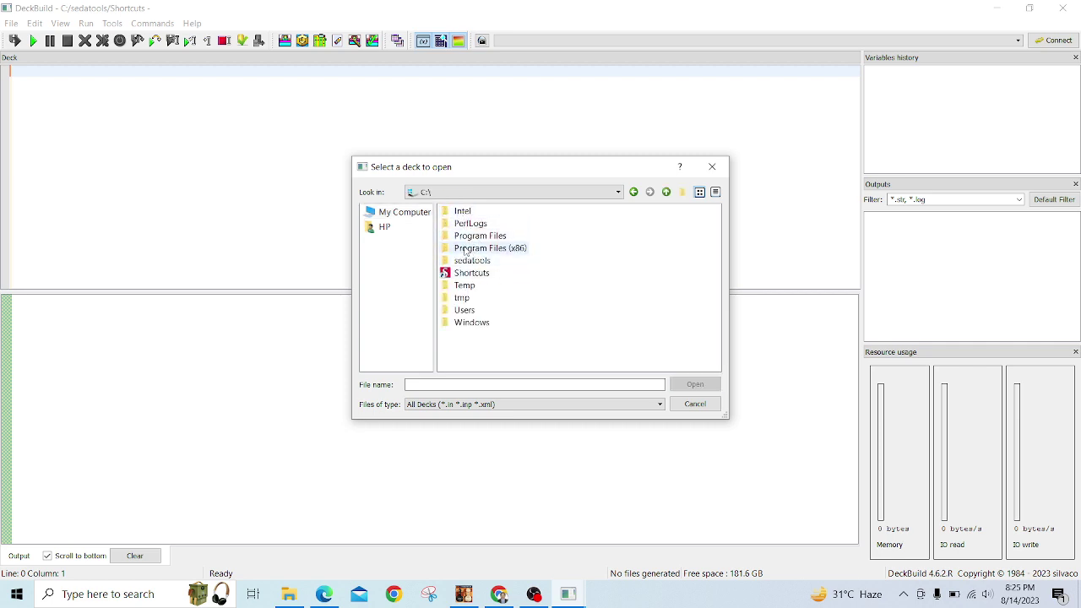
pyautogui.click(398, 228)
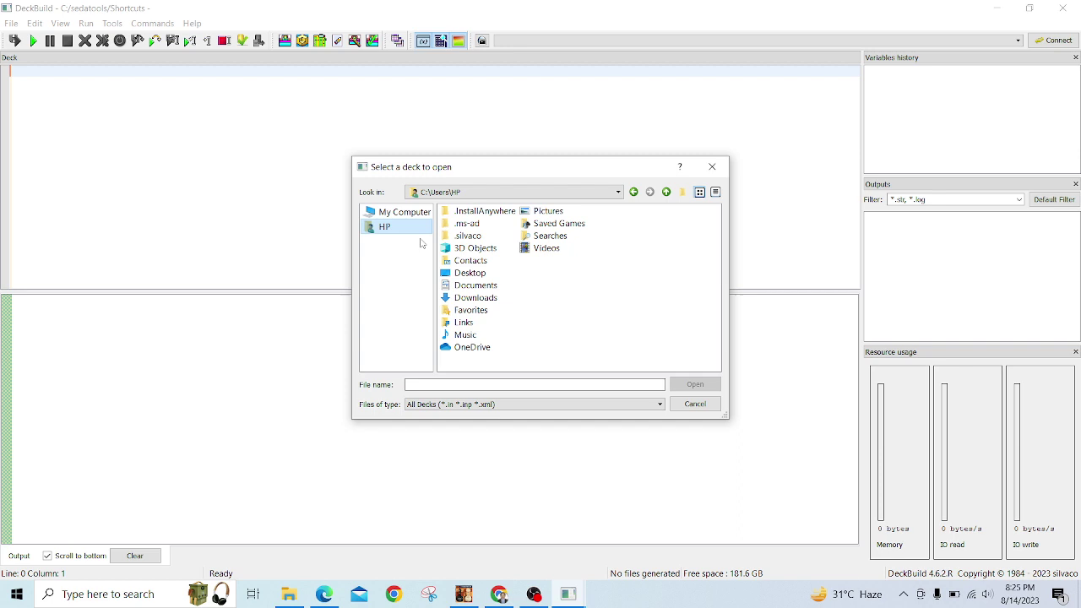
pyautogui.doubleClick(475, 296)
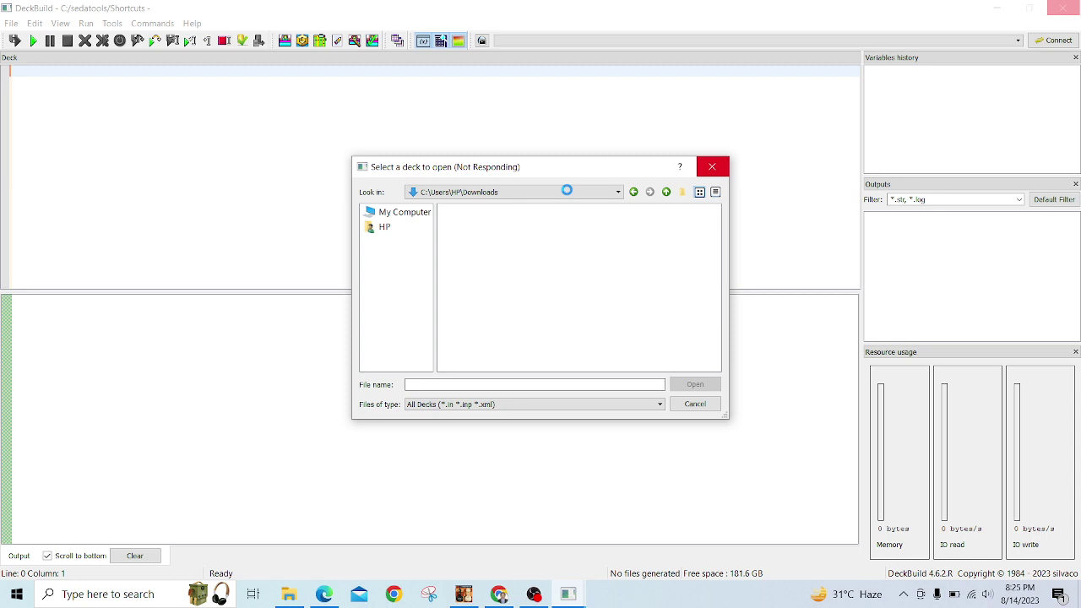
# Dismiss the hung open-deck dialog by closing the unresponsive program and cancelling the error report.
pyautogui.click(711, 166)
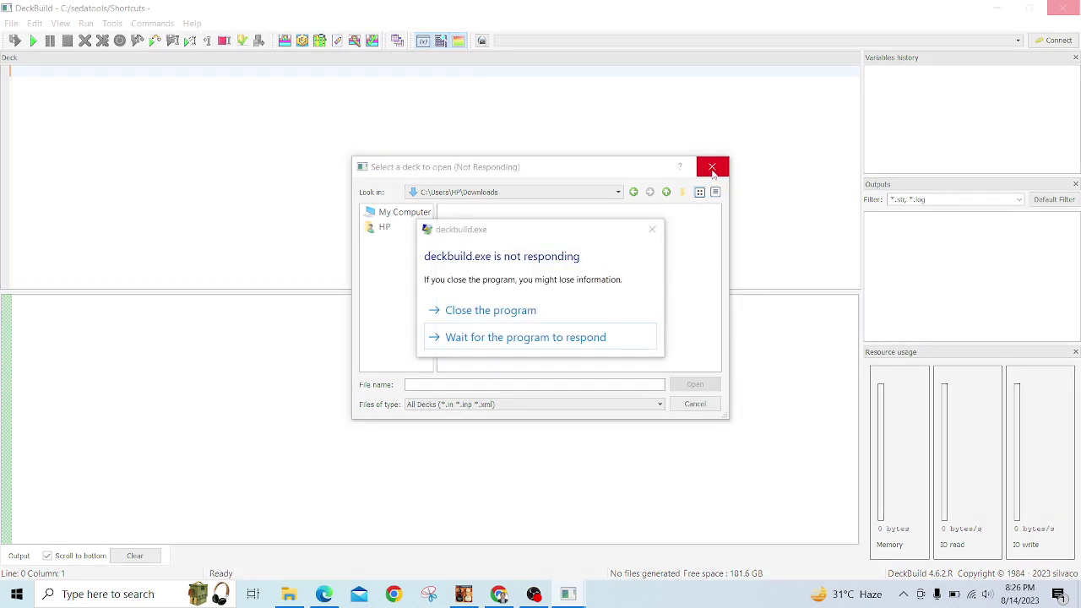
pyautogui.click(470, 310)
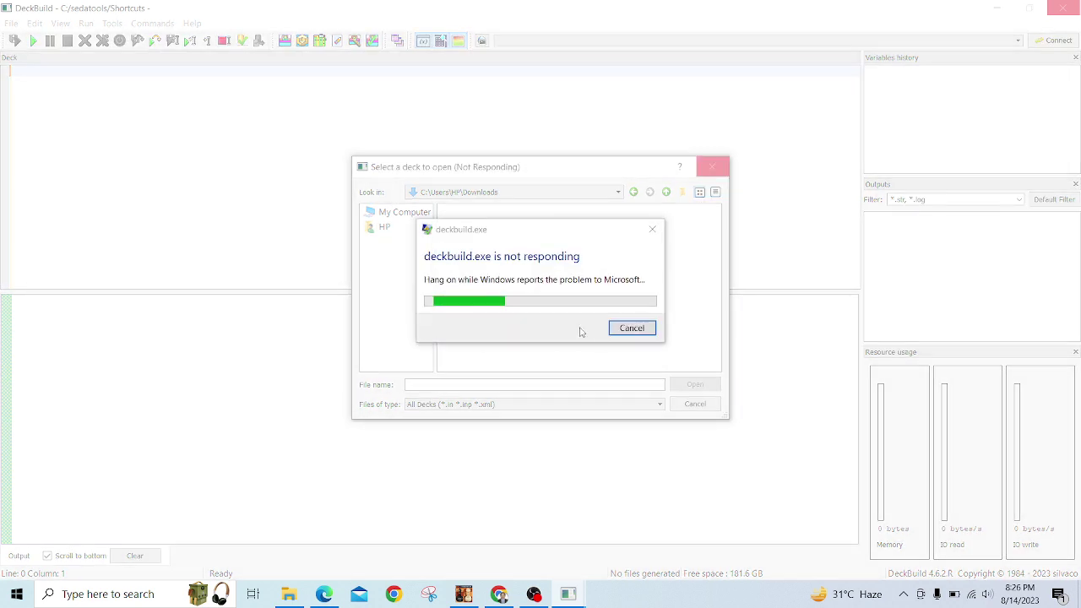
pyautogui.click(640, 331)
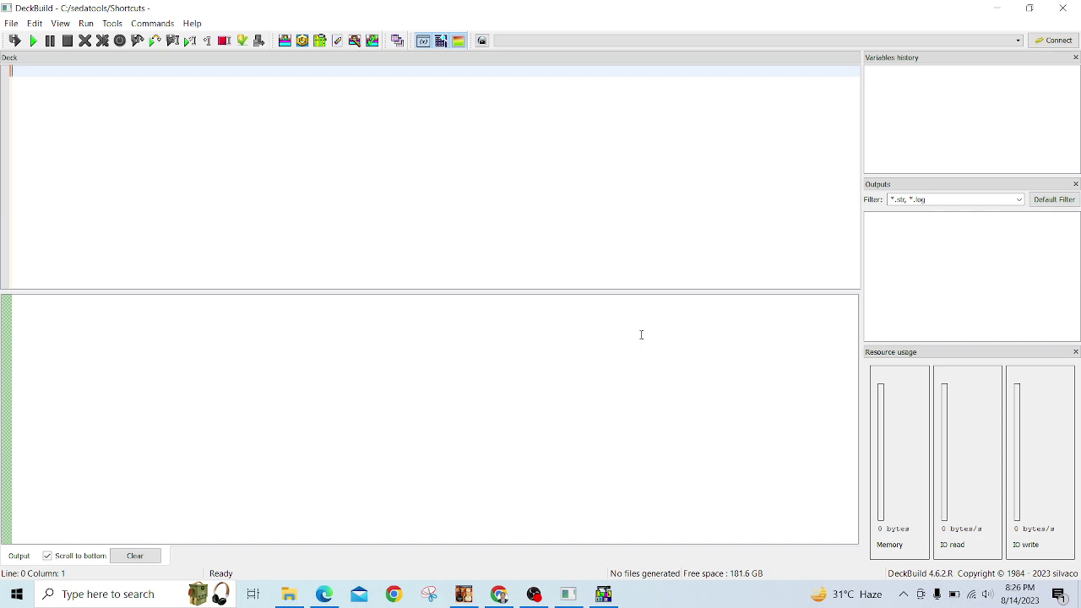
# Open Basic_SOI_TFET.inp from the HP Downloads folder into the DeckBuild editor.
pyautogui.click(11, 23)
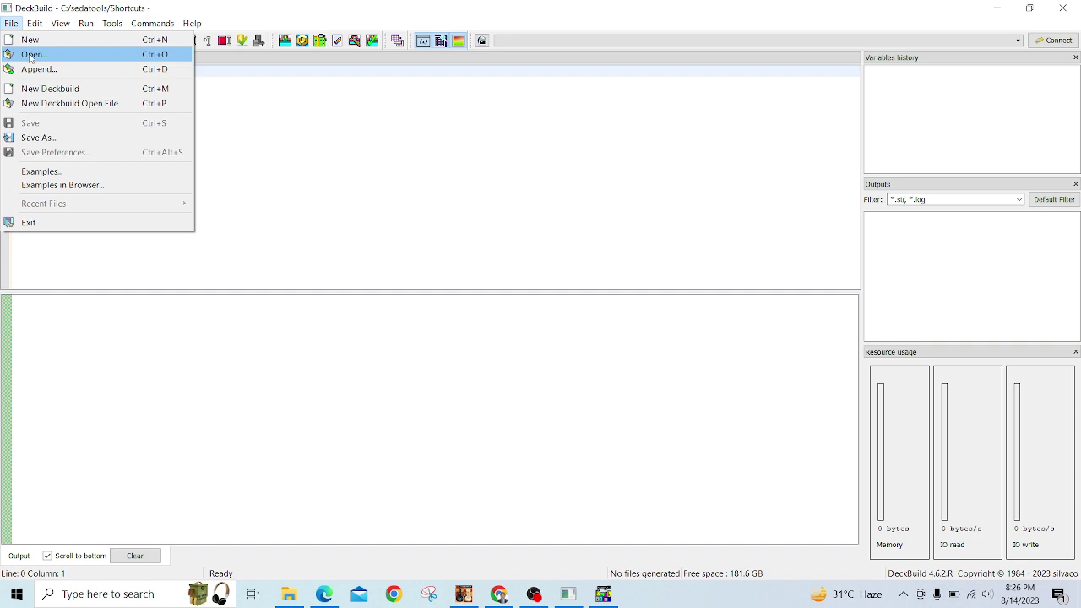
pyautogui.click(31, 56)
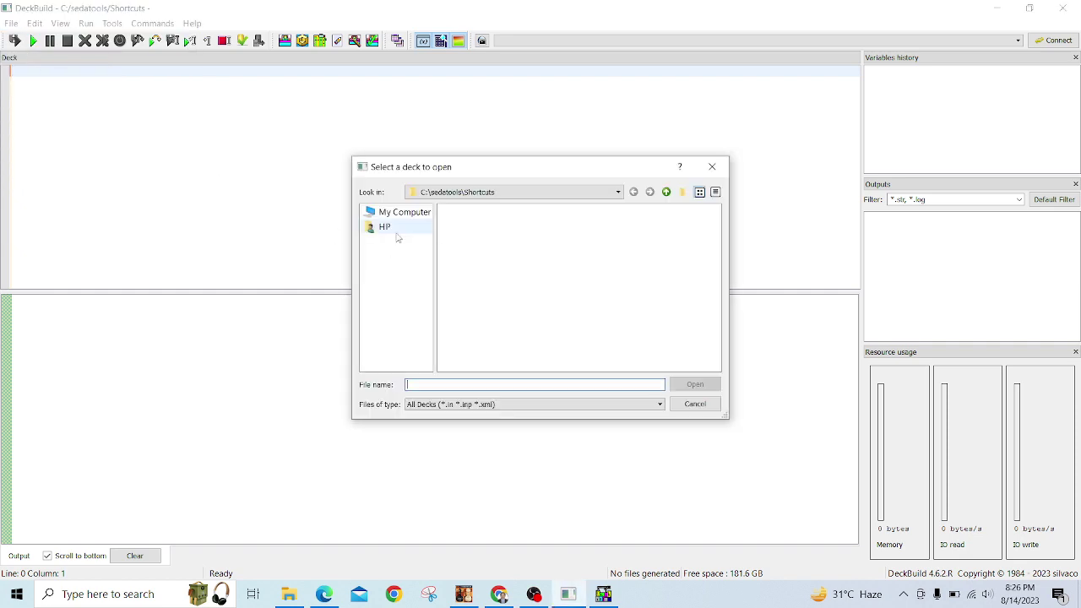
pyautogui.click(396, 228)
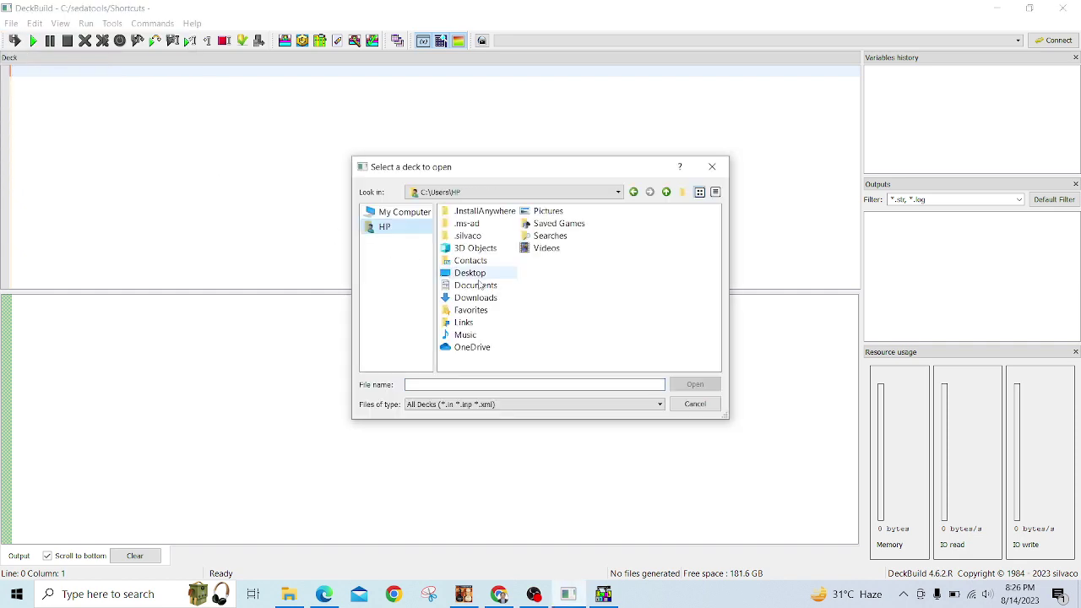
pyautogui.doubleClick(478, 298)
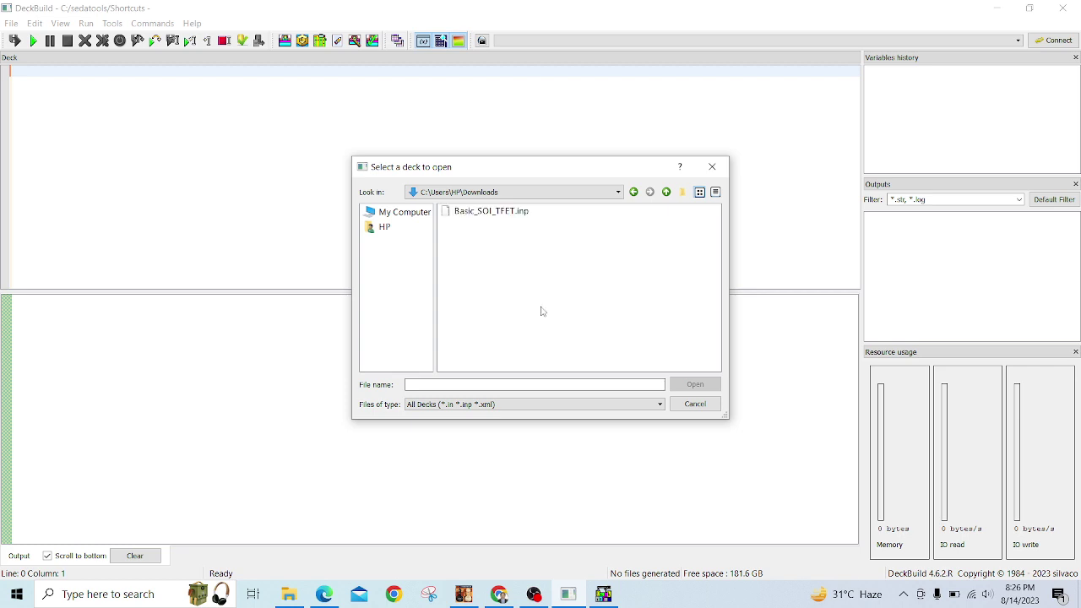
pyautogui.click(509, 216)
pyautogui.click(706, 385)
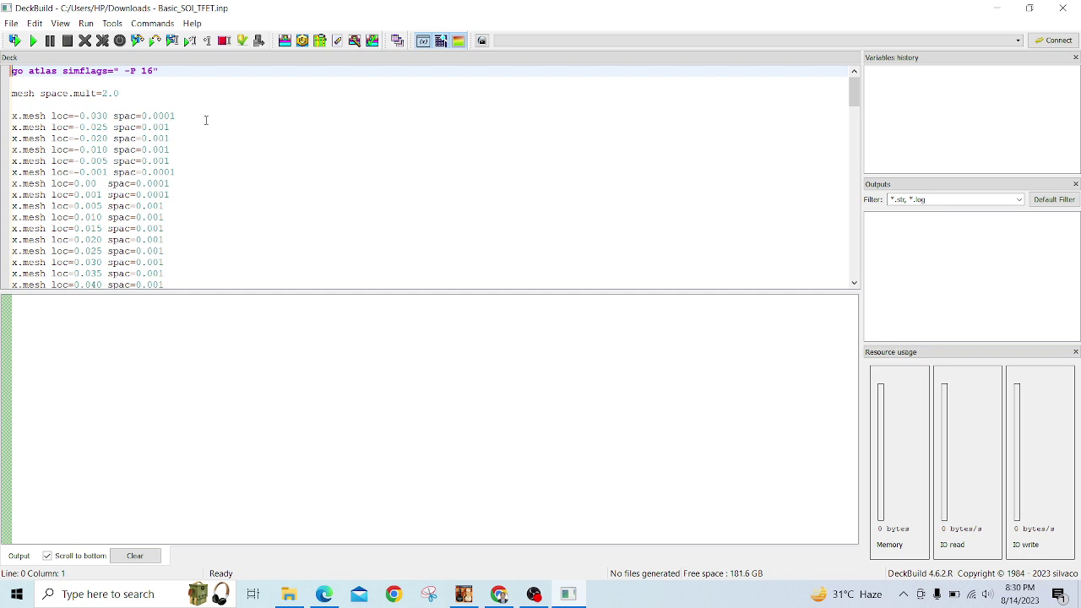
pyautogui.scroll(-5, 205, 120)
pyautogui.scroll(-5, 205, 120)
pyautogui.scroll(-5, 205, 120)
pyautogui.scroll(-5, 205, 120)
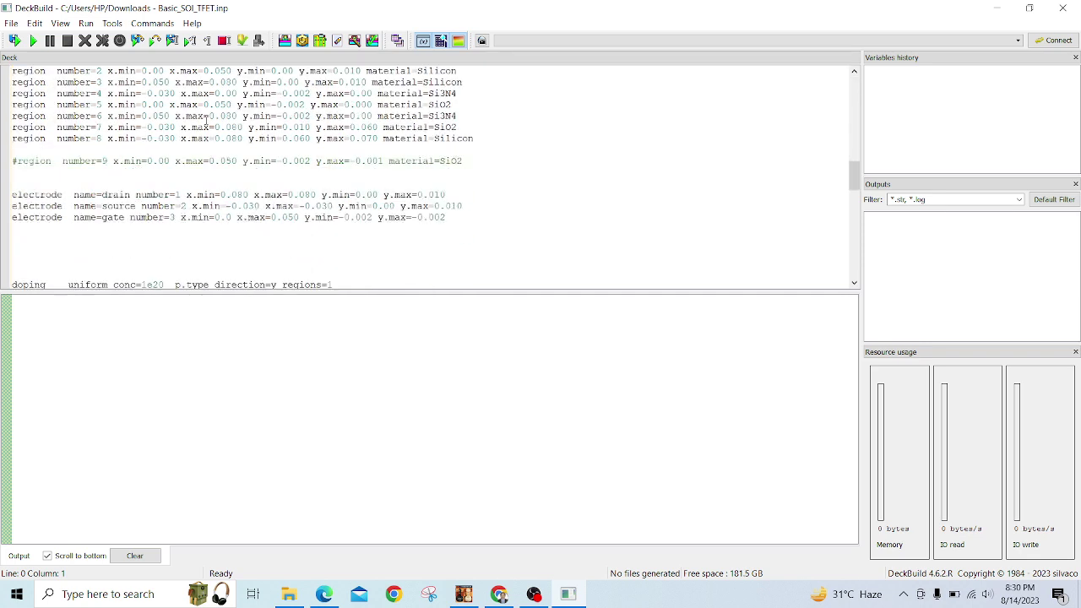
pyautogui.scroll(-1, 206, 120)
pyautogui.scroll(-3, 207, 120)
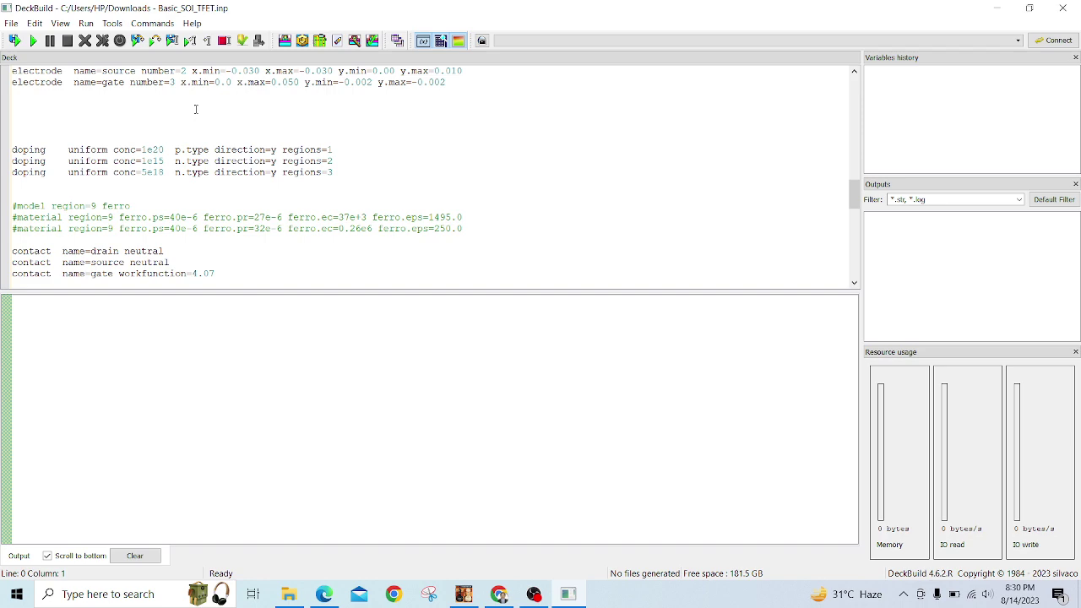
pyautogui.scroll(-3, 195, 109)
pyautogui.scroll(-1, 195, 108)
pyautogui.scroll(-2, 195, 109)
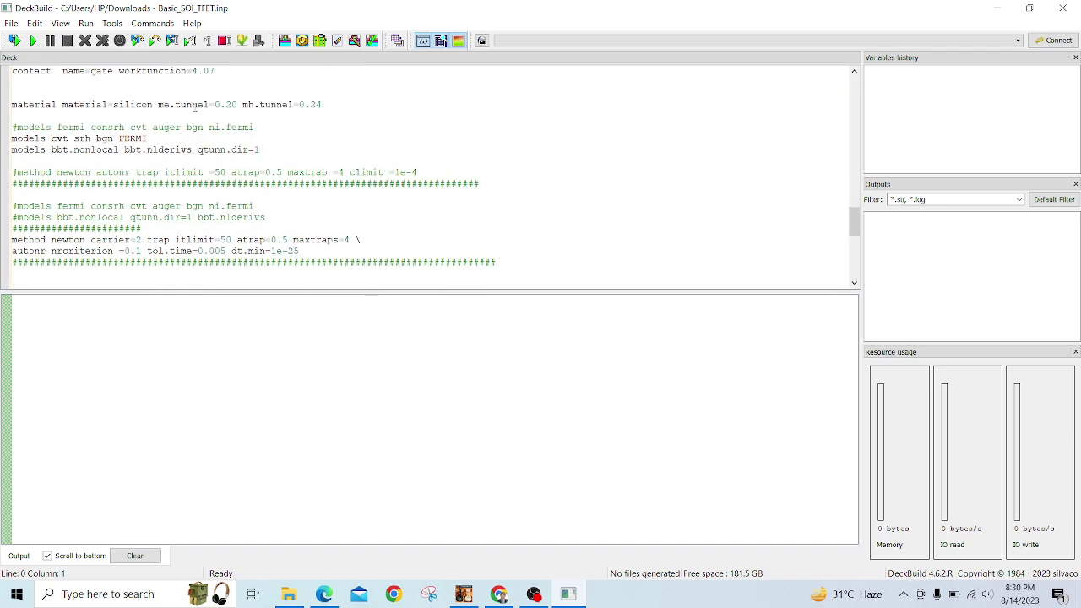
pyautogui.scroll(6, 195, 109)
pyautogui.scroll(4, 195, 109)
pyautogui.scroll(4, 195, 108)
pyautogui.scroll(2, 195, 107)
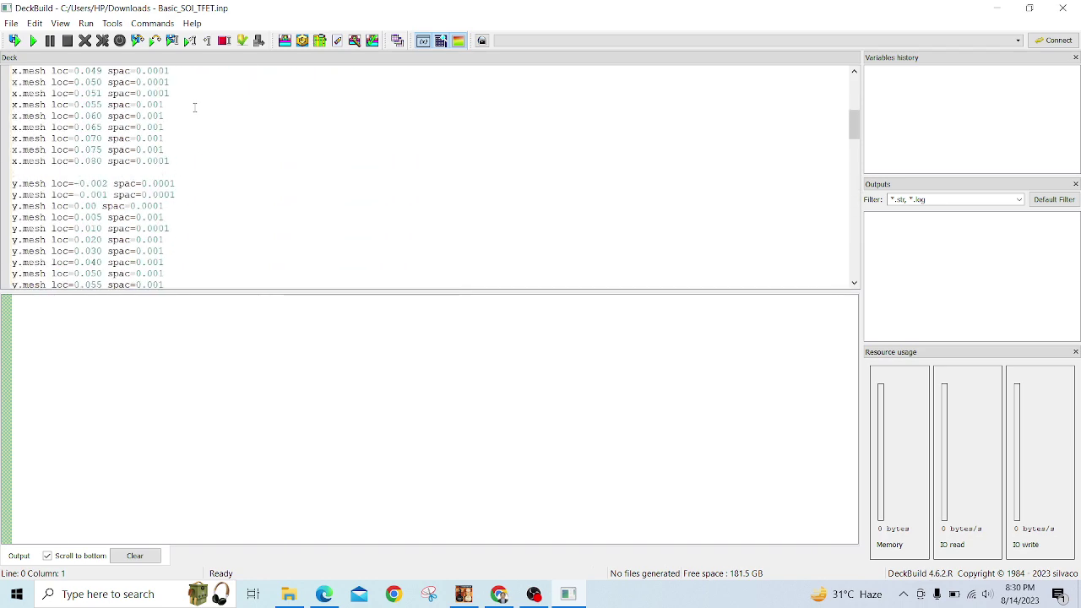
pyautogui.scroll(5, 194, 107)
pyautogui.scroll(2, 194, 107)
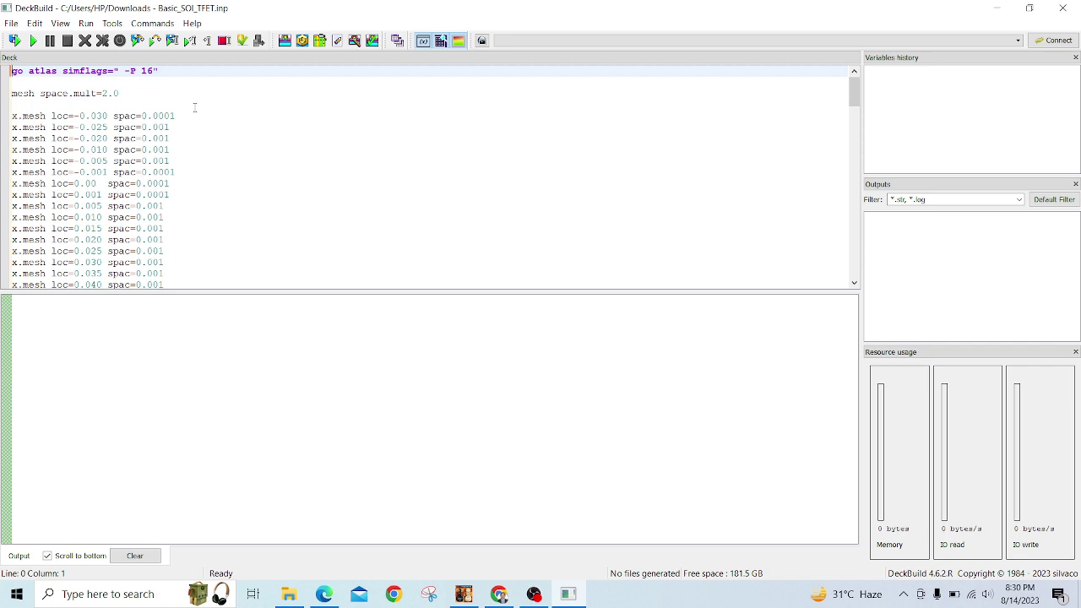
pyautogui.scroll(-1, 195, 107)
pyautogui.scroll(1, 195, 108)
pyautogui.scroll(-2, 224, 113)
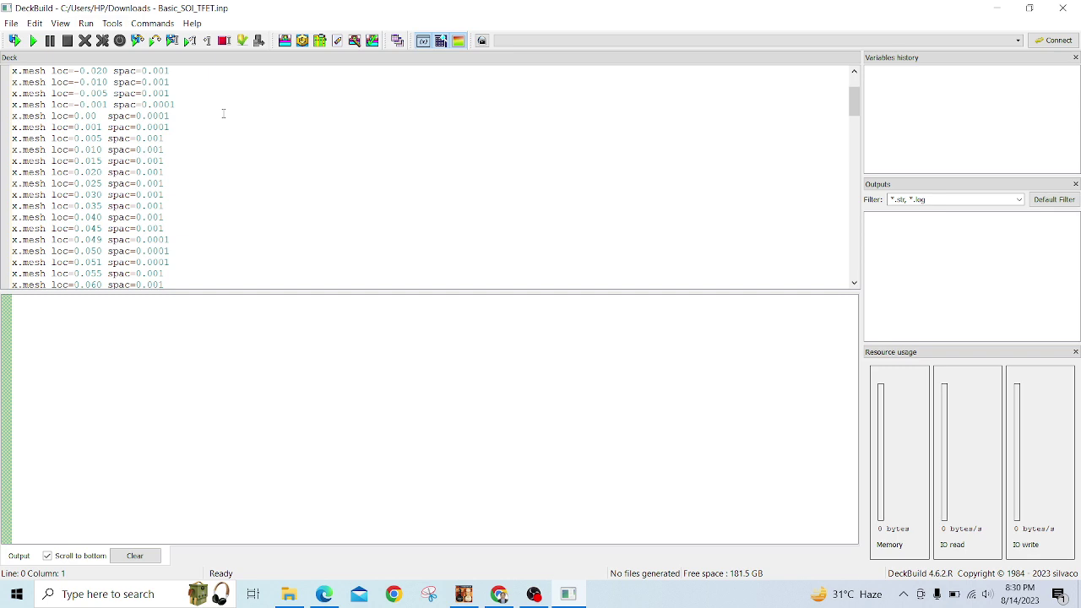
pyautogui.scroll(1, 282, 120)
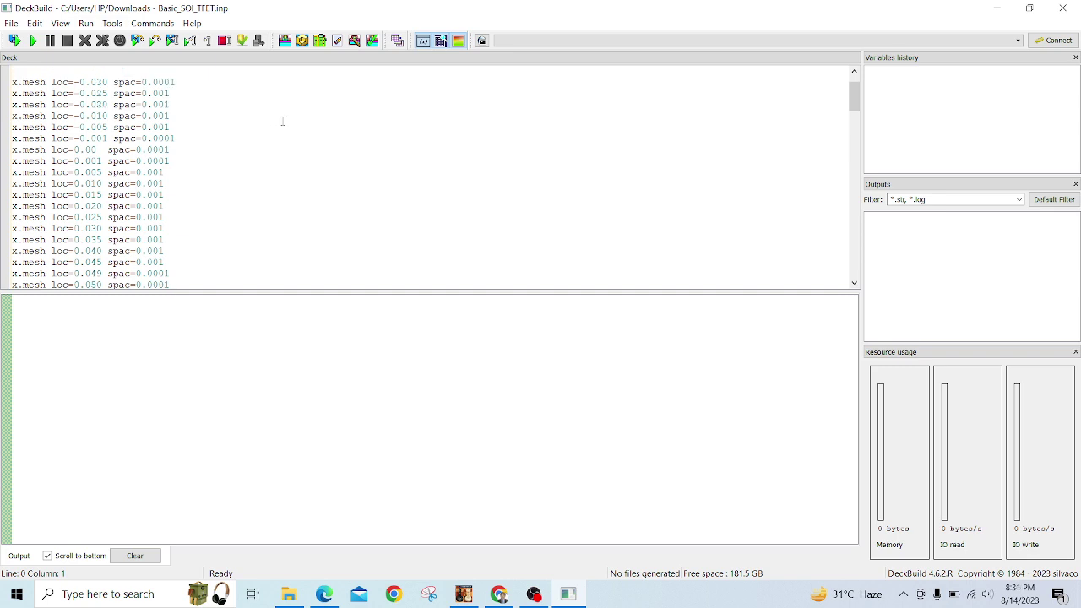
pyautogui.scroll(1, 283, 120)
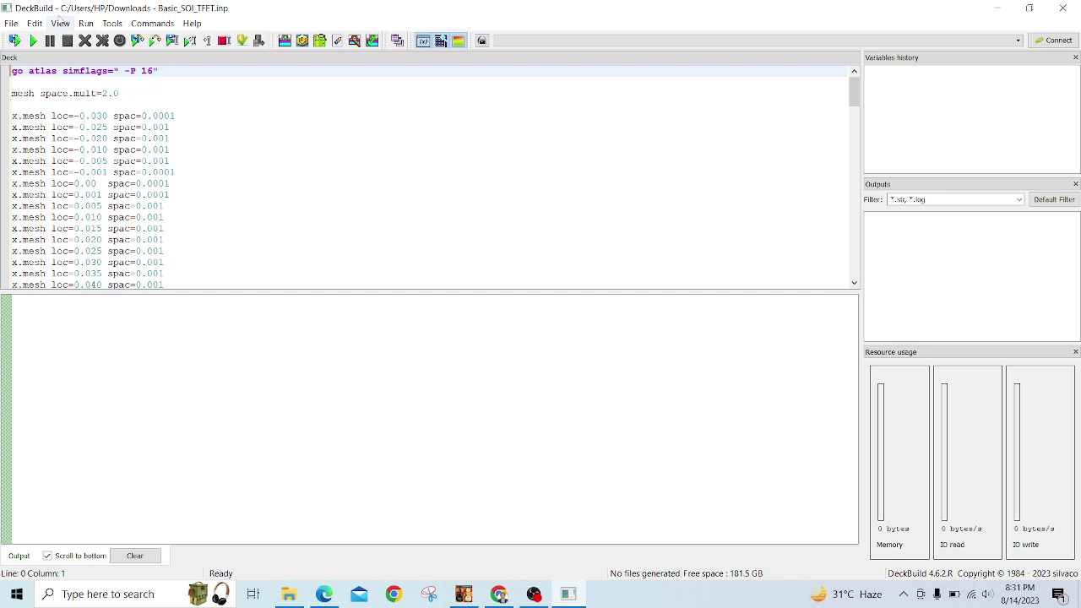
pyautogui.click(14, 24)
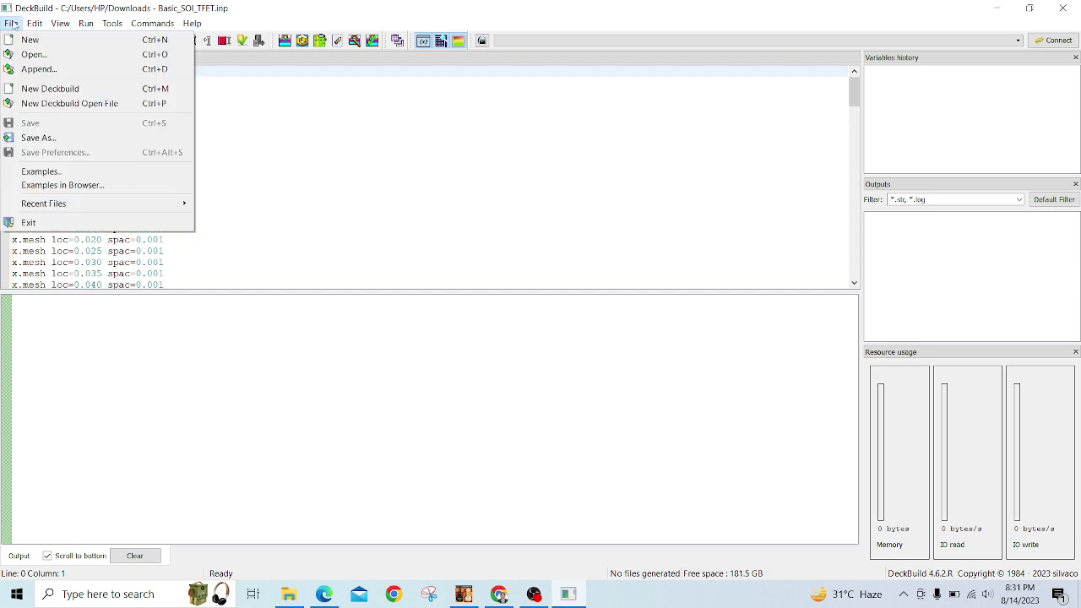
pyautogui.click(359, 227)
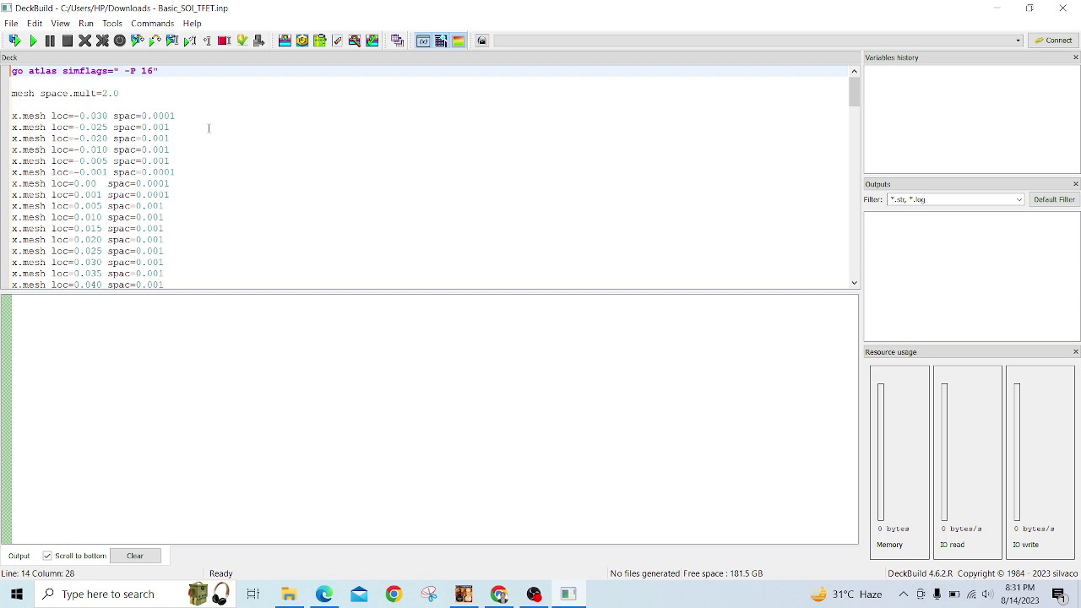
pyautogui.scroll(-1, 208, 128)
pyautogui.scroll(-3, 208, 127)
pyautogui.scroll(3, 209, 127)
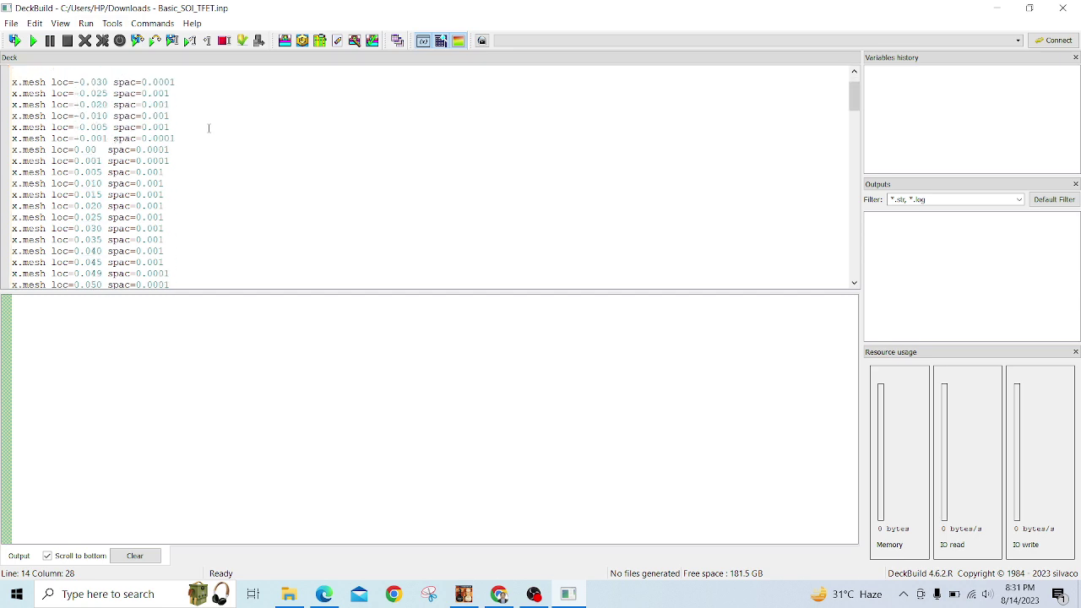
pyautogui.scroll(1, 208, 128)
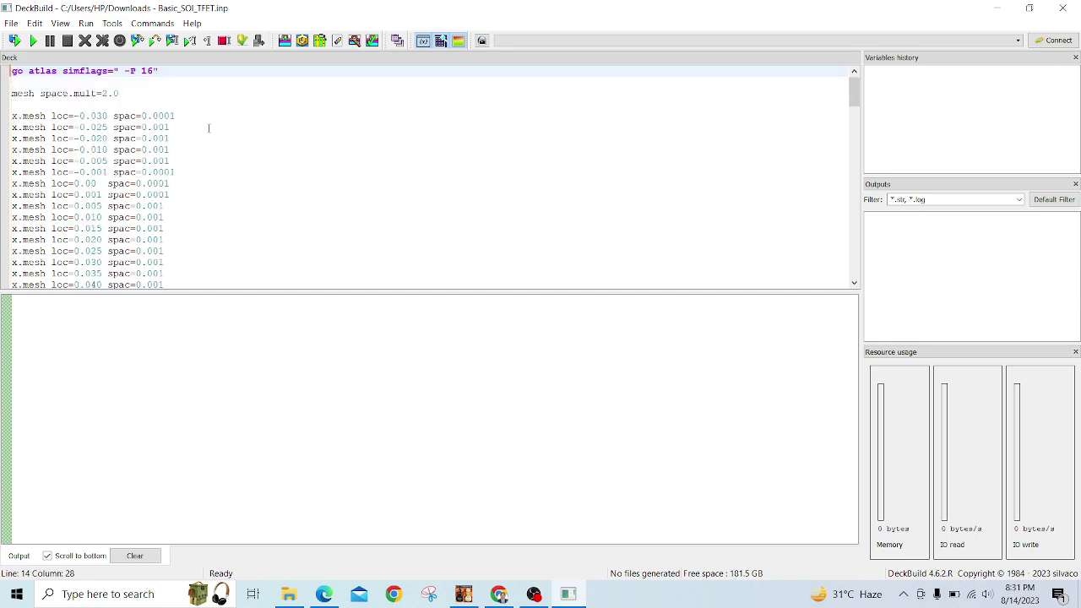